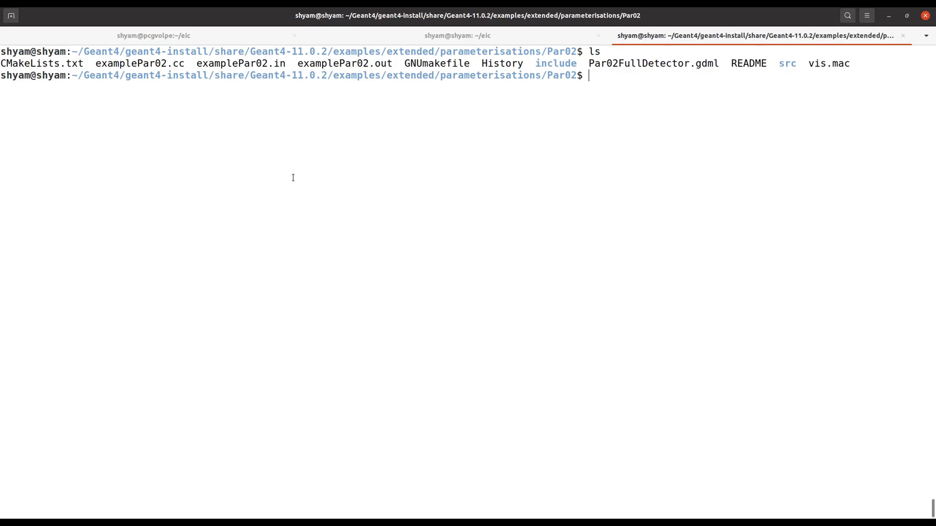
Step: Highlight the folder path and the Par02FullDetector.gdml file name, then start ROOT with root -l
{"action": "left_click_drag", "start_coordinate": [588, 76], "coordinate": [336, 77]}
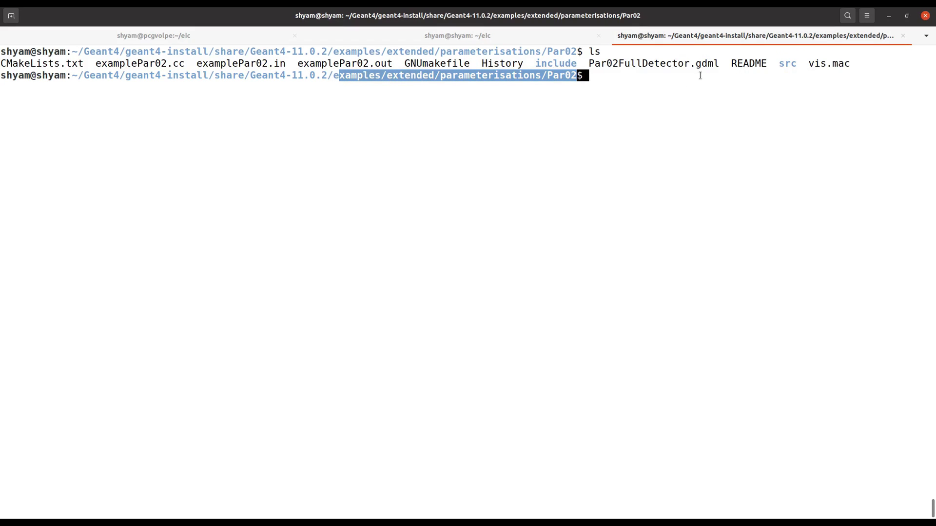
{"action": "left_click", "coordinate": [718, 62]}
{"action": "left_click_drag", "start_coordinate": [718, 62], "coordinate": [590, 62]}
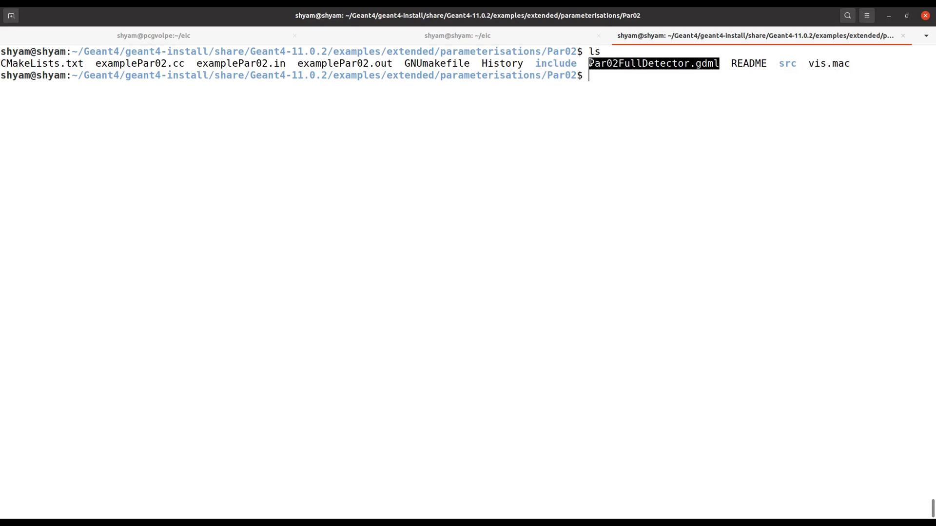
{"action": "left_click", "coordinate": [592, 81]}
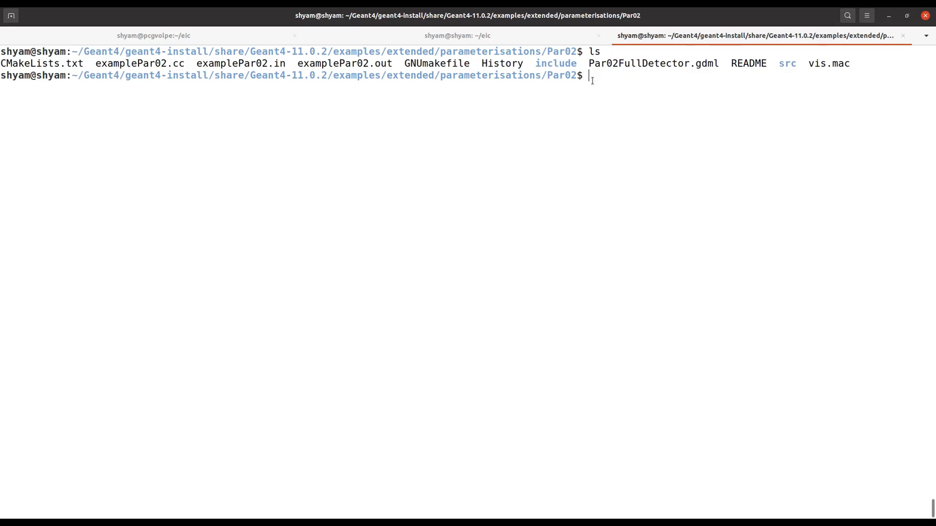
{"action": "type", "text": "root -l"}
{"action": "key", "text": "Return"}
Step: Import Par02FullDetector.gdml with TGeoManager::Import and begin typing gGeoManager->GetTopVolume()->Draw("ogl")
{"action": "type", "text": "TGeoMa"}
{"action": "key", "text": "Tab"}
{"action": "key", "text": "Tab"}
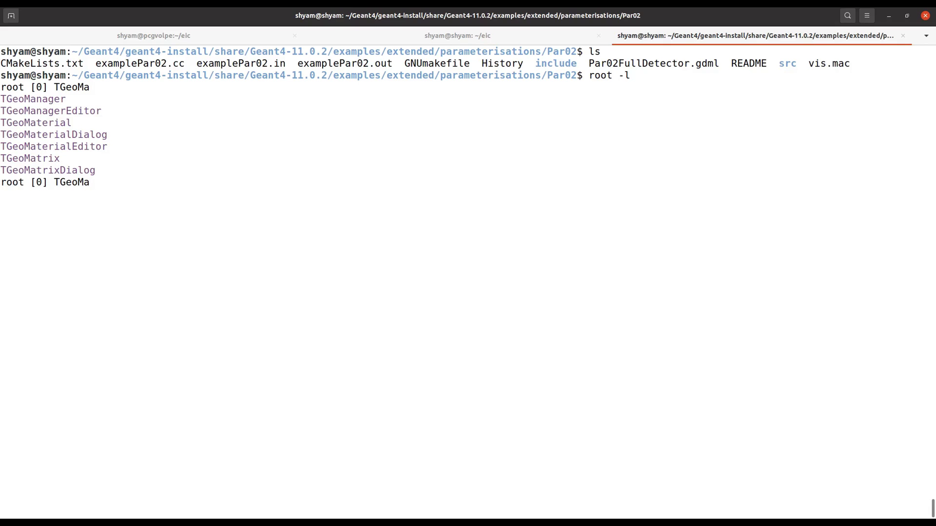
{"action": "type", "text": "nager::Import"}
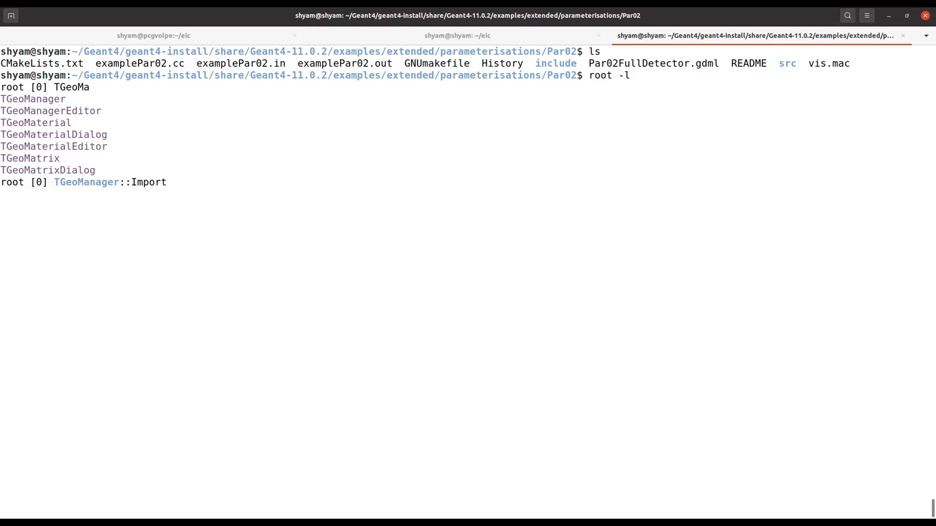
{"action": "type", "text": "(\"Pa"}
{"action": "key", "text": "Tab"}
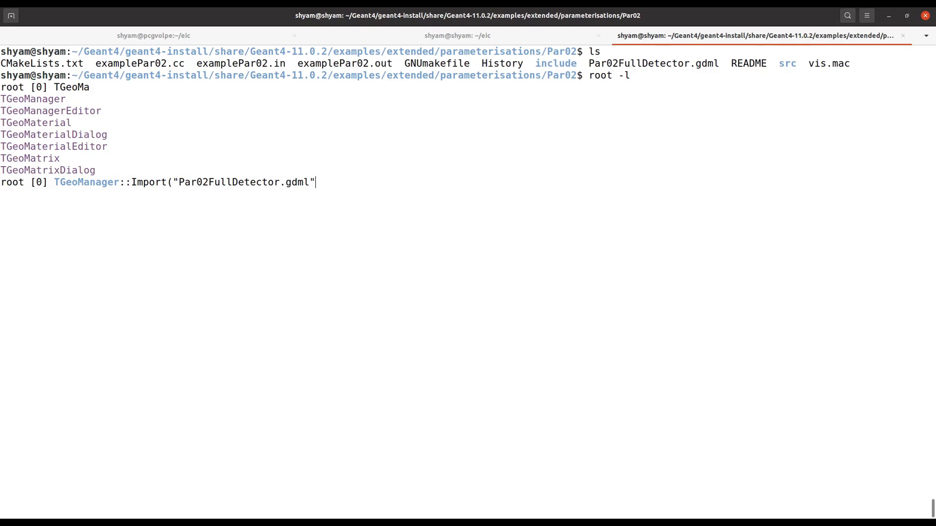
{"action": "type", "text": ");"}
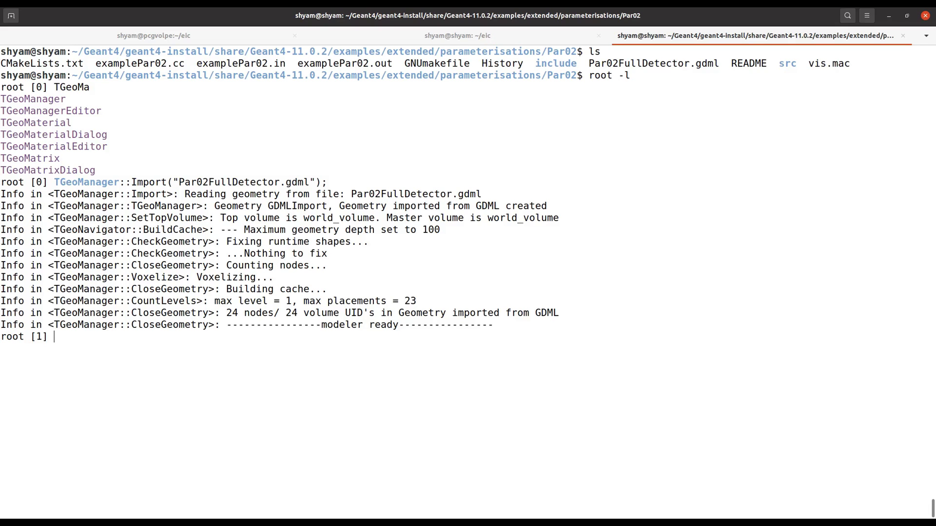
{"action": "type", "text": "gGeoManager->"}
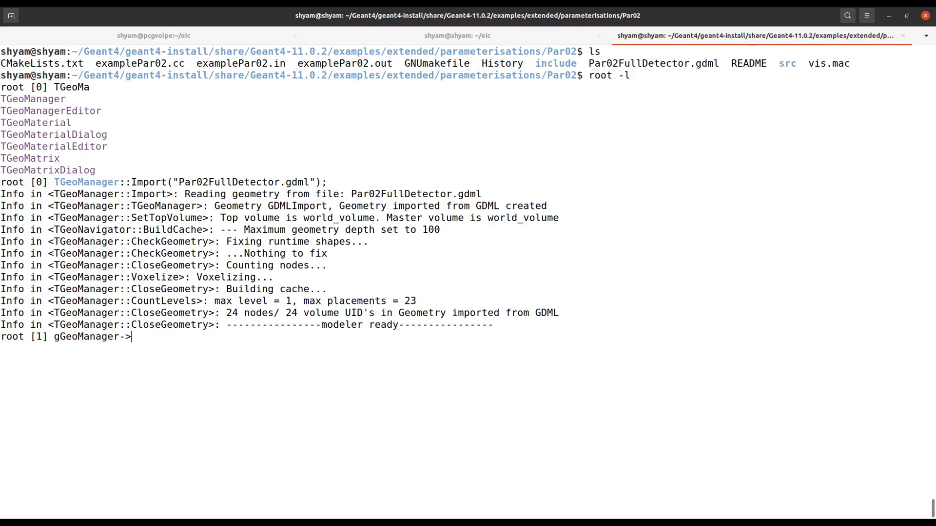
{"action": "type", "text": "GetTopVolume()-"}
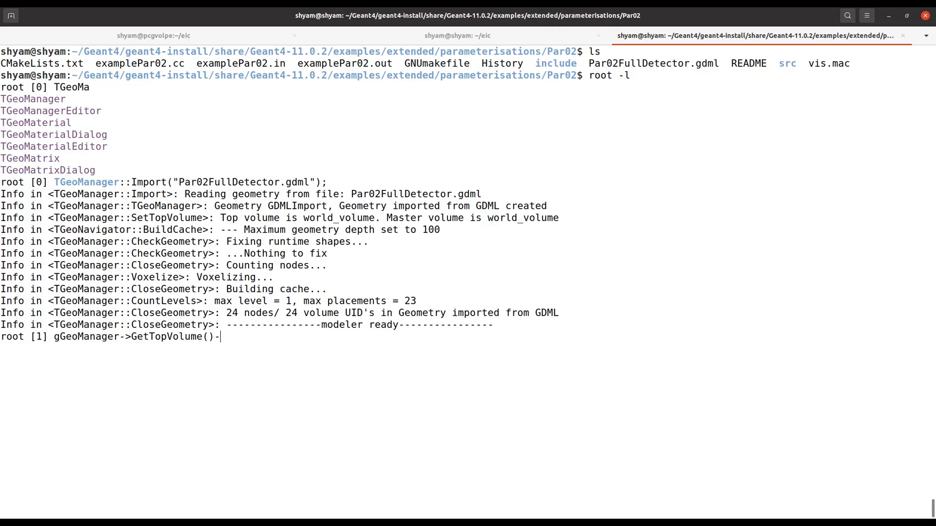
{"action": "type", "text": ">Draw(\"ogl\")"}
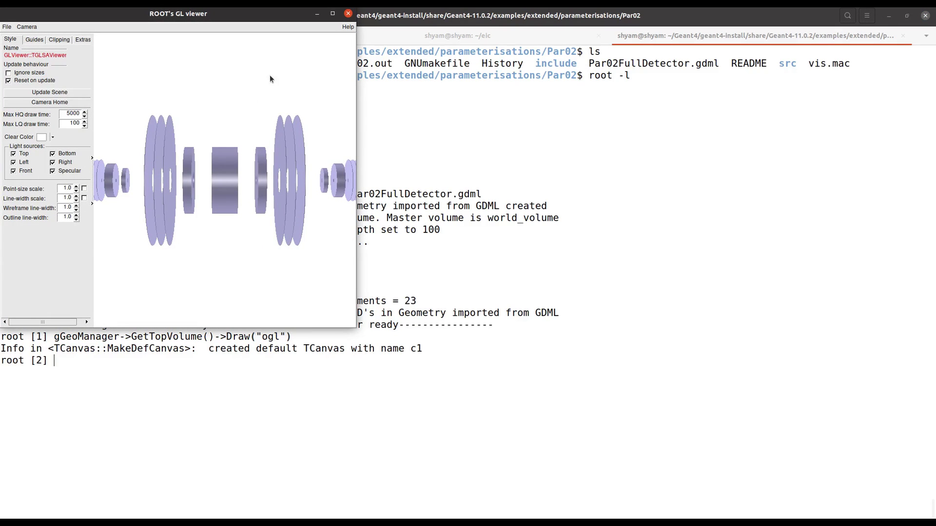
Step: Maximize the GL viewer, zoom in, and rotate the Par02 detector to show its discs in perspective
{"action": "mouse_move", "coordinate": [269, 77]}
{"action": "left_mouse_down"}
{"action": "mouse_move", "coordinate": [240, 195]}
{"action": "mouse_move", "coordinate": [257, 197]}
{"action": "left_mouse_up"}
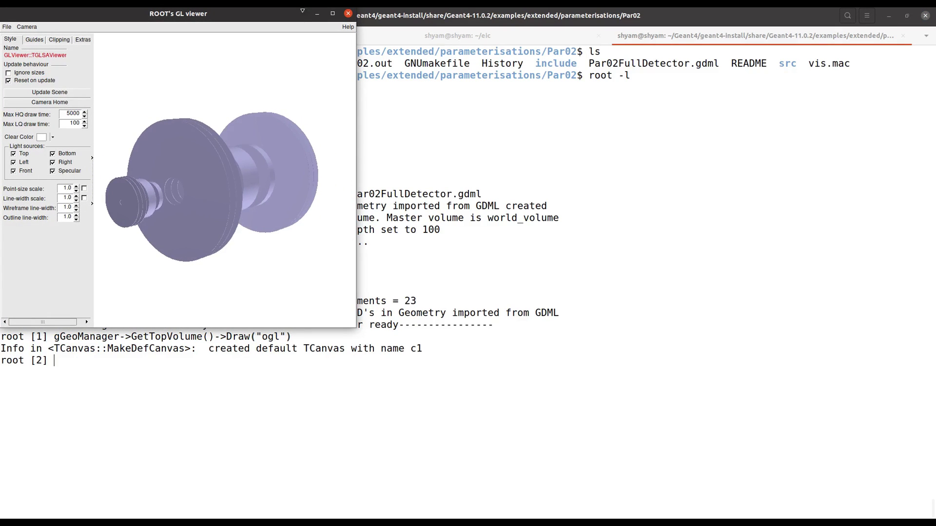
{"action": "left_click", "coordinate": [333, 14]}
{"action": "scroll", "coordinate": [512, 253], "scroll_direction": "up", "scroll_amount": 3}
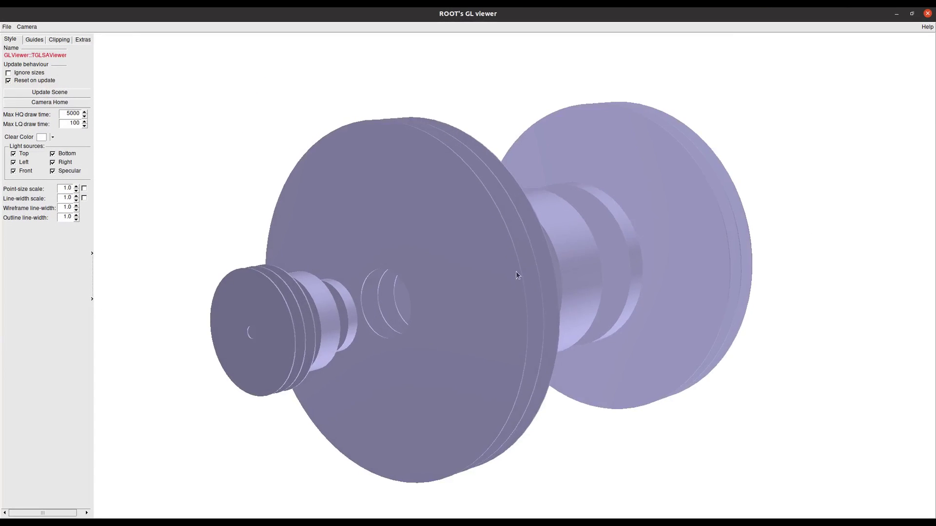
{"action": "mouse_move", "coordinate": [516, 272]}
{"action": "left_mouse_down"}
{"action": "mouse_move", "coordinate": [464, 328]}
{"action": "mouse_move", "coordinate": [413, 337]}
{"action": "mouse_move", "coordinate": [460, 335]}
{"action": "left_mouse_up"}
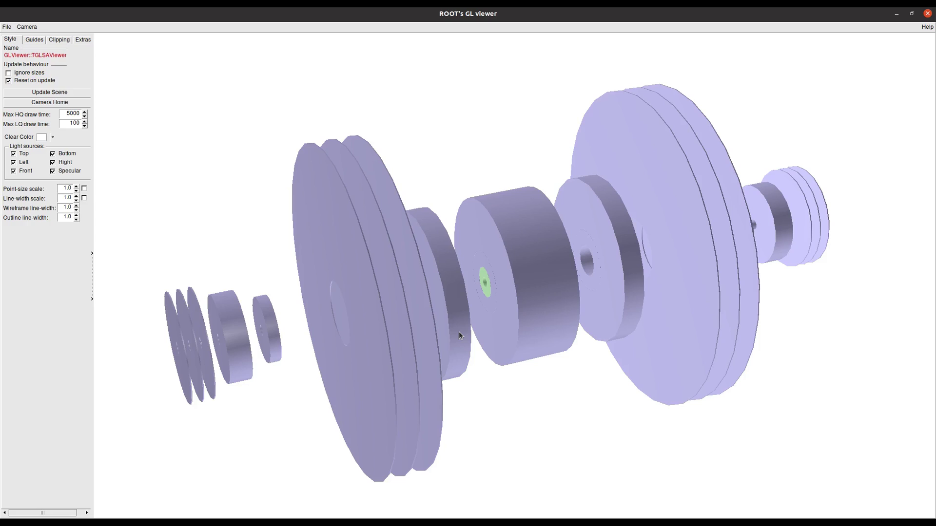
{"action": "left_click_drag", "start_coordinate": [460, 336], "coordinate": [459, 337]}
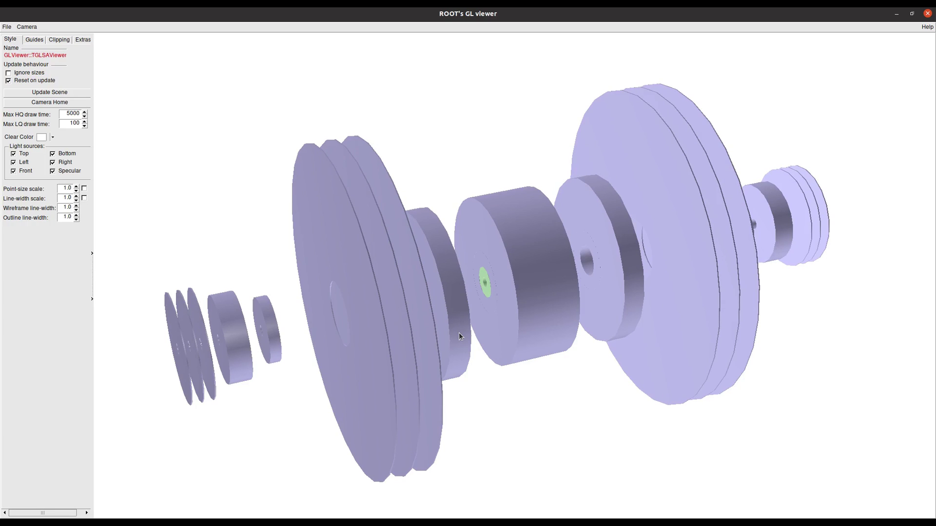
{"action": "left_click_drag", "start_coordinate": [460, 336], "coordinate": [459, 337]}
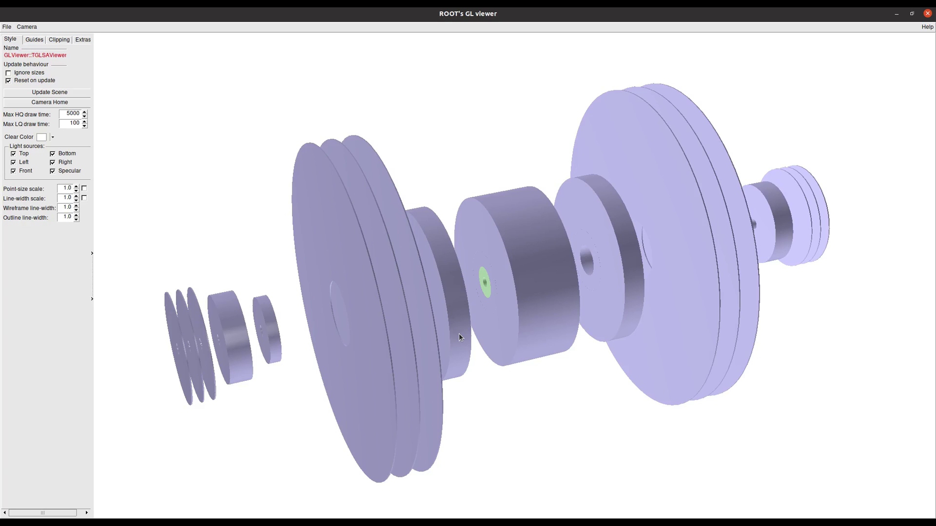
Step: Render the Par02 detector as solid shapes with outlined edges on a black background
{"action": "key", "text": "w"}
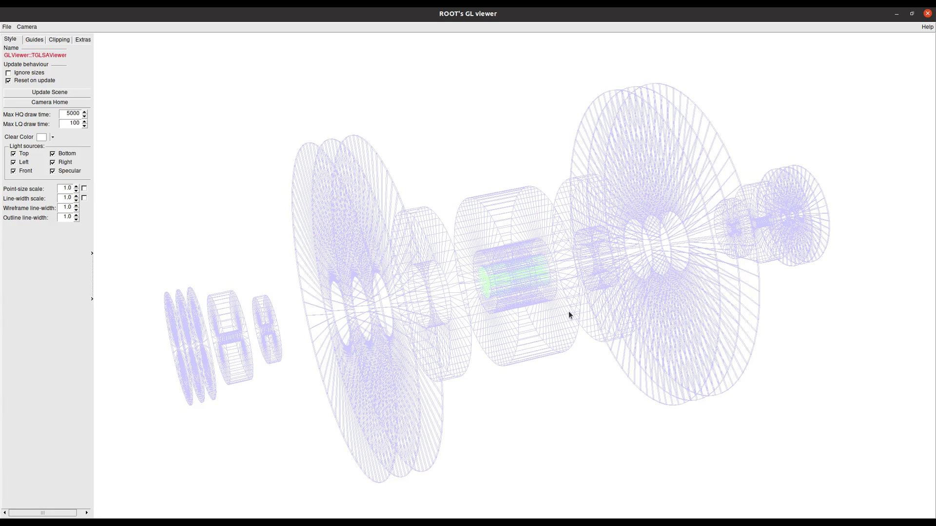
{"action": "key", "text": "e"}
{"action": "key", "text": "r"}
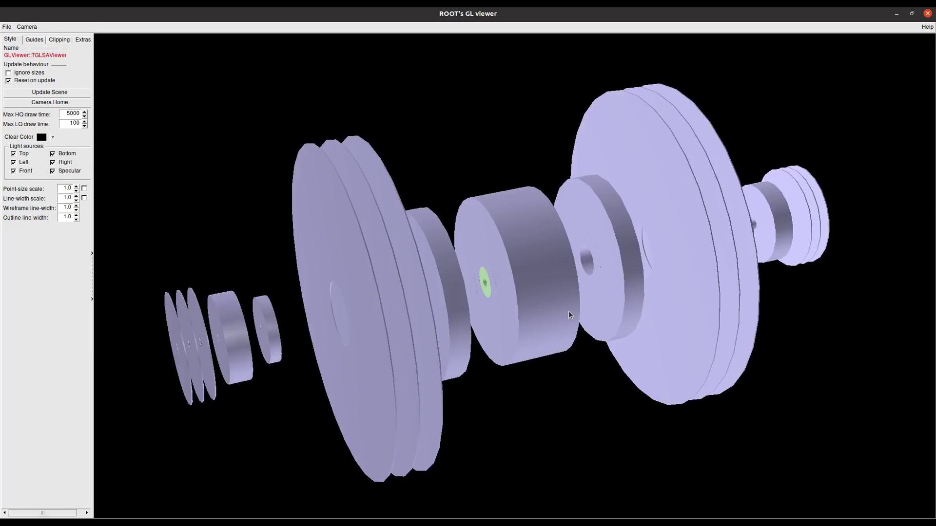
{"action": "key", "text": "t"}
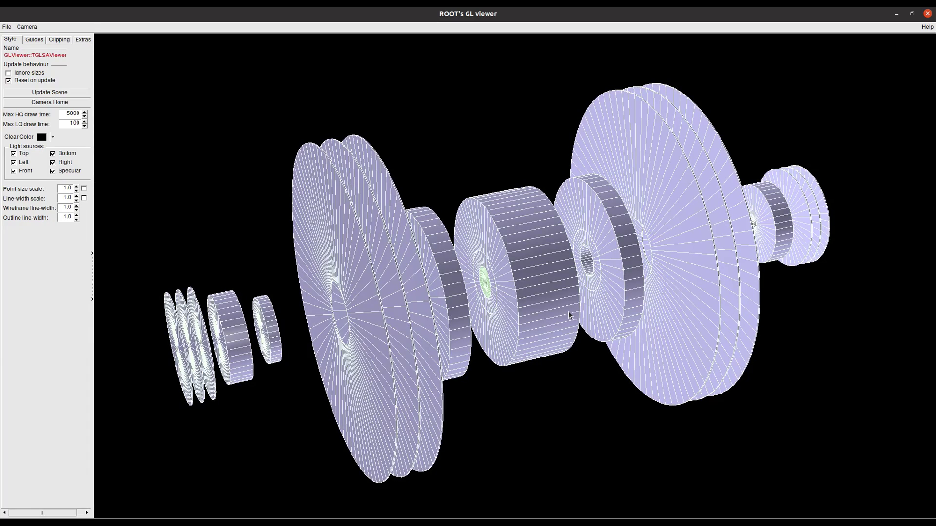
{"action": "scroll", "coordinate": [543, 290], "scroll_direction": "up", "scroll_amount": 3}
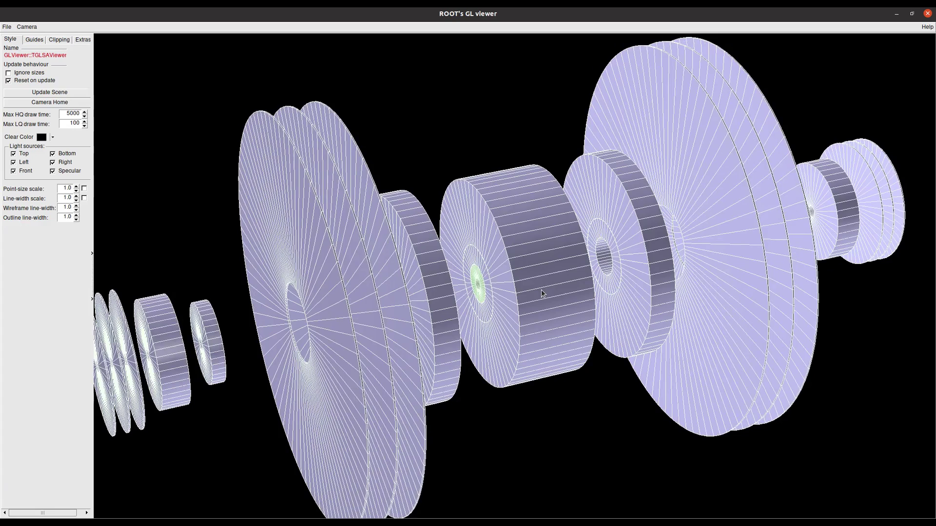
{"action": "scroll", "coordinate": [541, 290], "scroll_direction": "down", "scroll_amount": 2}
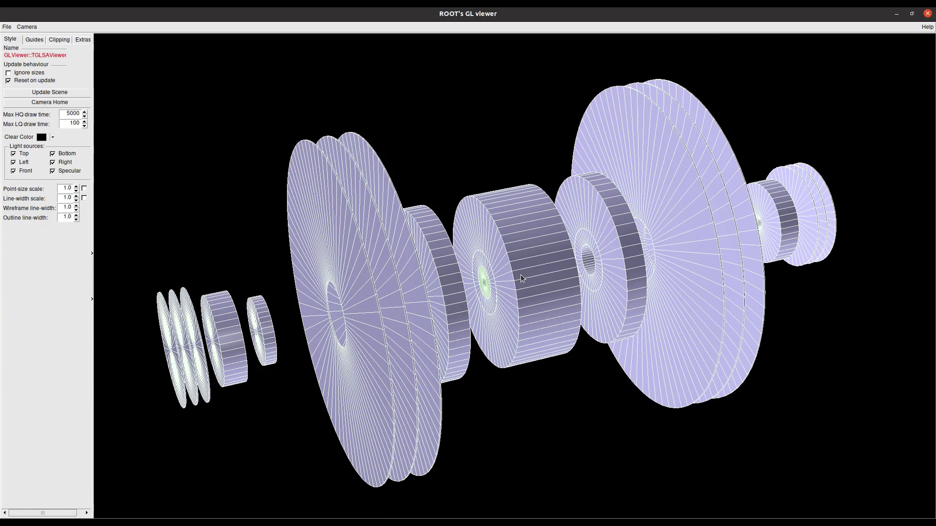
{"action": "scroll", "coordinate": [521, 279], "scroll_direction": "down", "scroll_amount": 4}
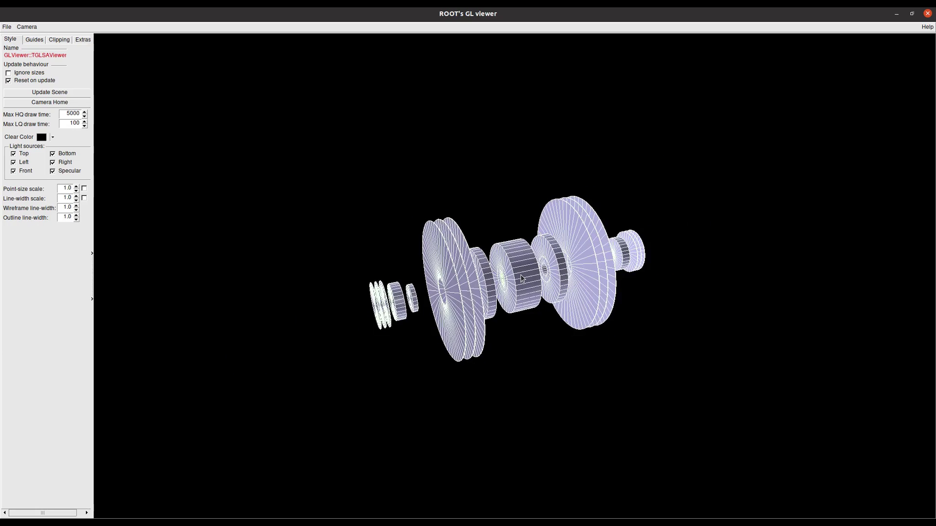
{"action": "scroll", "coordinate": [521, 278], "scroll_direction": "up", "scroll_amount": 5}
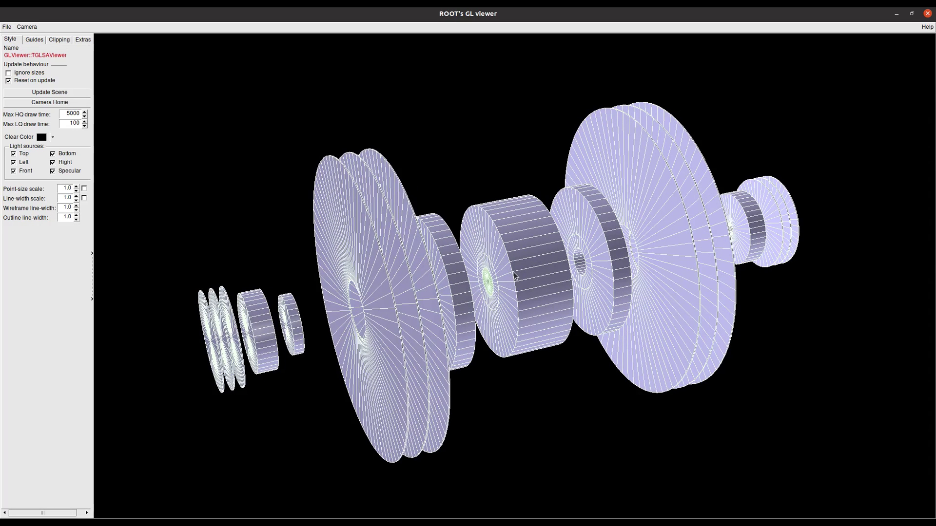
Step: Pan the outlined Par02 detector away, then back to the centre of the view
{"action": "mouse_move", "coordinate": [515, 276]}
{"action": "middle_mouse_down"}
{"action": "mouse_move", "coordinate": [647, 119]}
{"action": "mouse_move", "coordinate": [536, 407]}
{"action": "mouse_move", "coordinate": [518, 22]}
{"action": "mouse_move", "coordinate": [507, 522]}
{"action": "mouse_move", "coordinate": [420, 161]}
{"action": "middle_mouse_up"}
{"action": "middle_click_drag", "start_coordinate": [355, 82], "coordinate": [497, 292]}
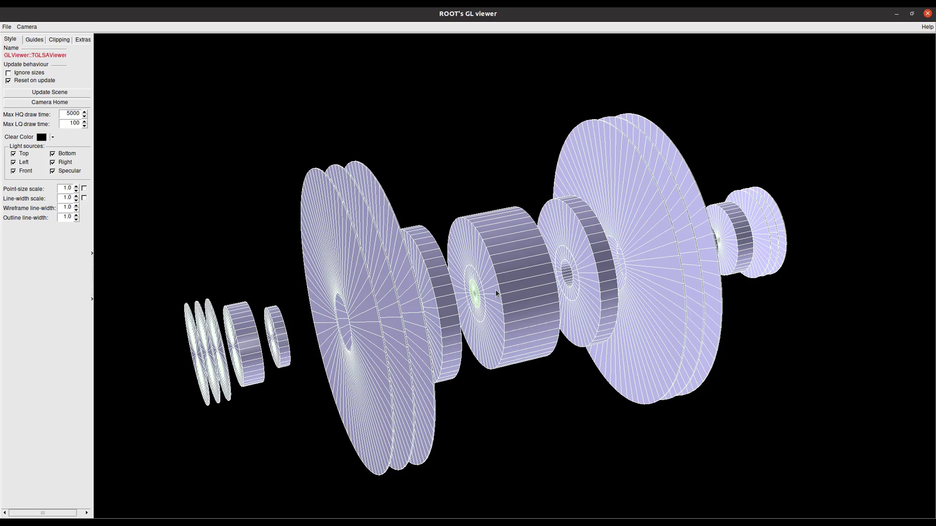
{"action": "mouse_move", "coordinate": [351, 512]}
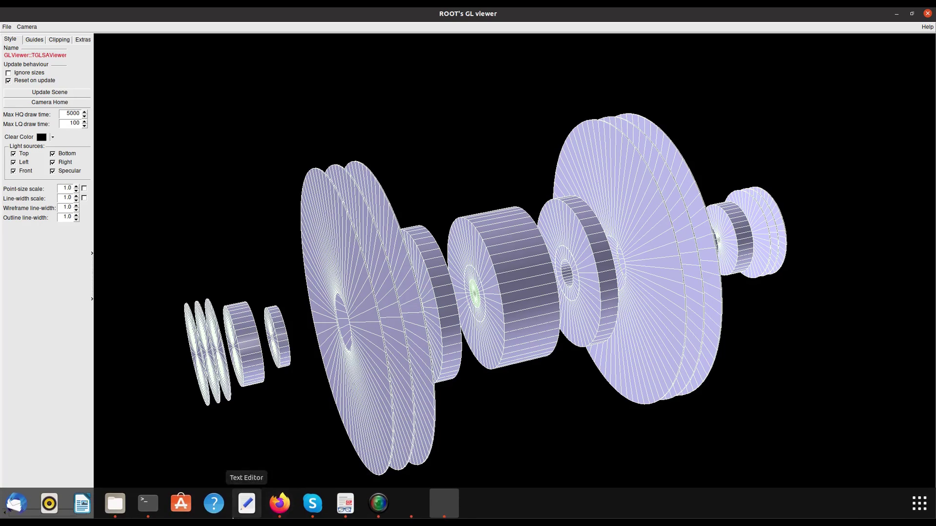
Step: Quit ROOT with .q and list the files in the Par02 folder
{"action": "left_click", "coordinate": [152, 517]}
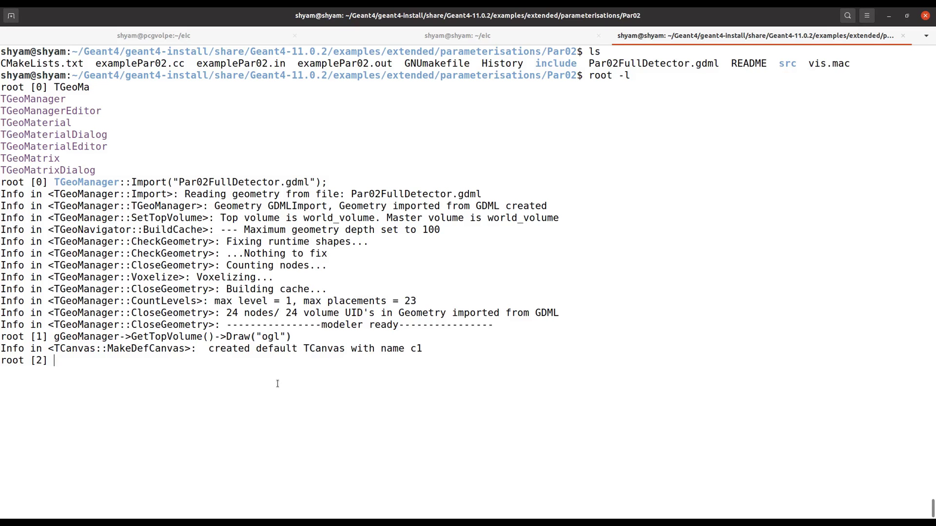
{"action": "type", "text": ".q"}
{"action": "key", "text": "Return"}
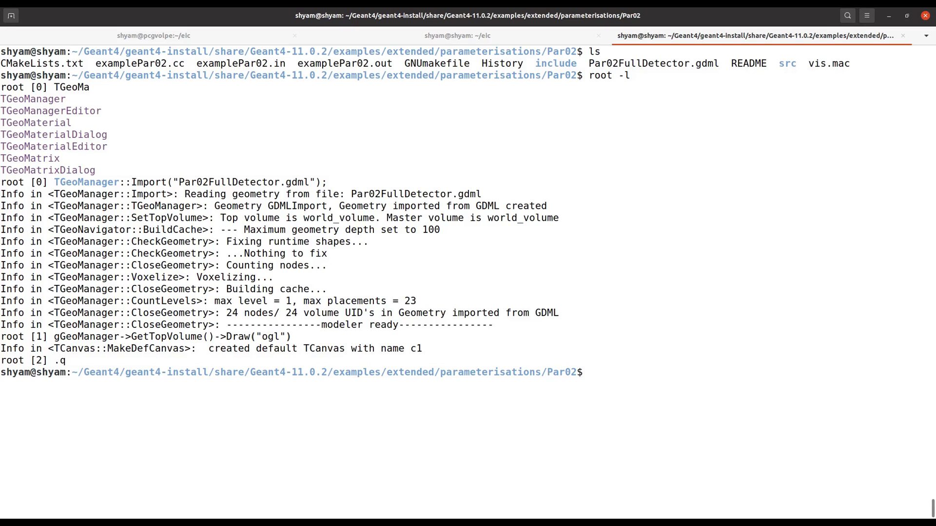
{"action": "type", "text": "ls"}
{"action": "key", "text": "Return"}
Step: Change into ~/Desktop/example_shyam and list it, showing g4test.gdml
{"action": "type", "text": "cd"}
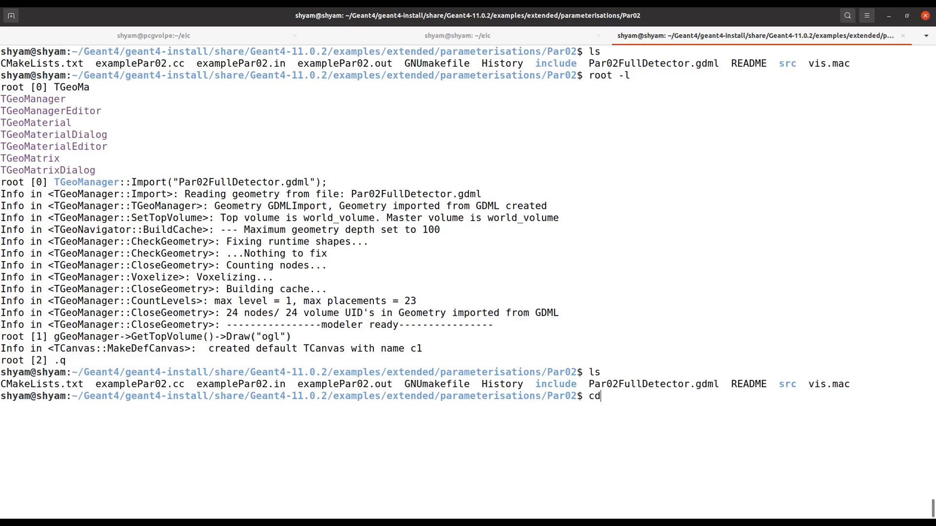
{"action": "key", "text": "Return"}
{"action": "type", "text": "cd"}
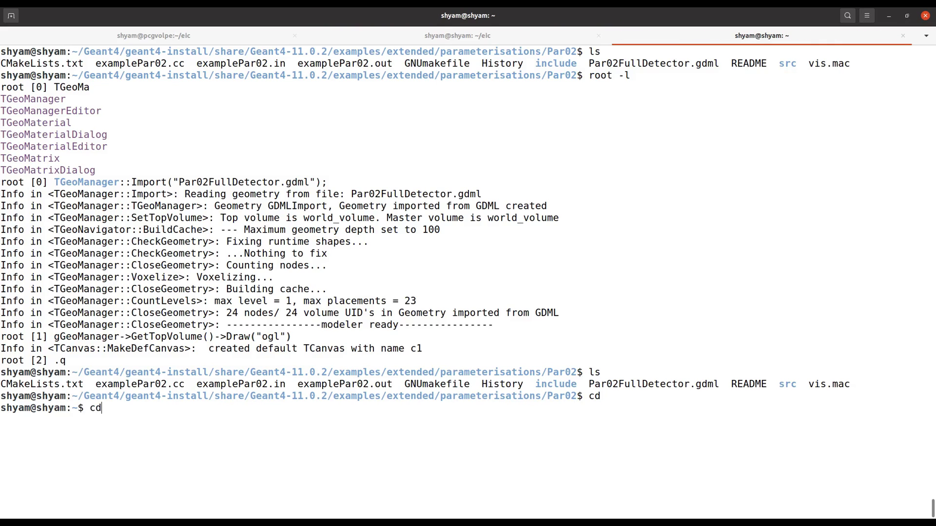
{"action": "type", "text": " Des"}
{"action": "key", "text": "Tab"}
{"action": "type", "text": "m"}
{"action": "key", "text": "BackSpace"}
{"action": "type", "text": "e"}
{"action": "key", "text": "Tab"}
{"action": "key", "text": "Return"}
{"action": "key", "text": "Return"}
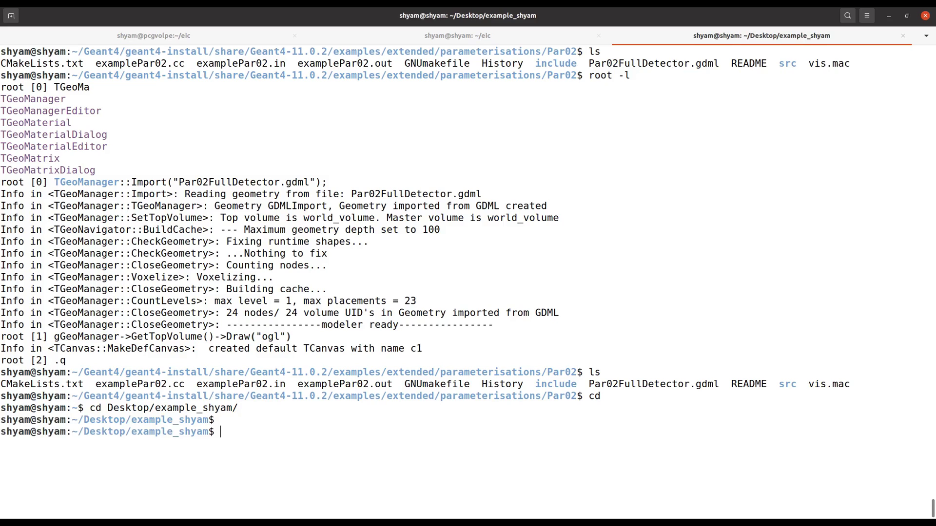
{"action": "type", "text": "ls"}
{"action": "key", "text": "Return"}
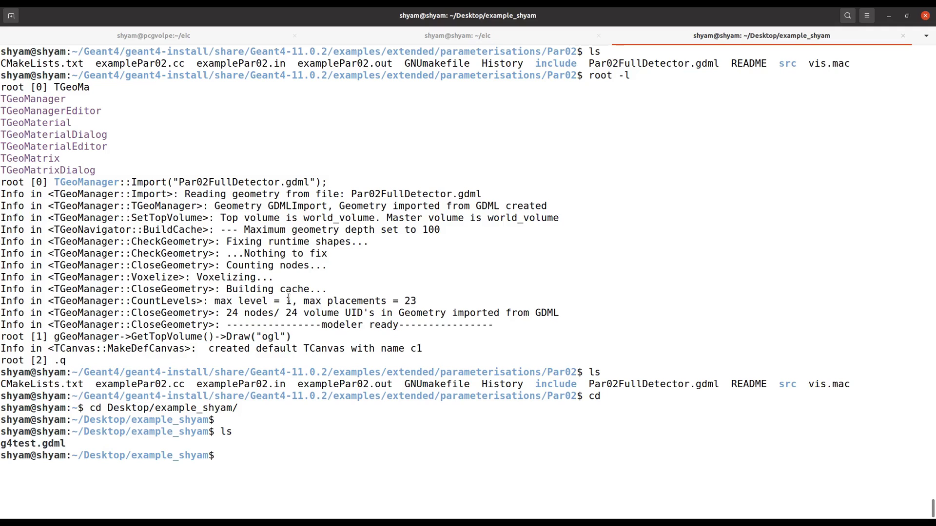
Step: Highlight g4test.gdml in the listing and restart ROOT from command history
{"action": "double_click", "coordinate": [37, 444]}
{"action": "left_click", "coordinate": [252, 449]}
{"action": "key", "text": "Up"}
{"action": "key", "text": "Up"}
{"action": "key", "text": "Up"}
{"action": "key", "text": "Down"}
{"action": "key", "text": "Down"}
{"action": "key", "text": "Up"}
{"action": "key", "text": "Up"}
{"action": "key", "text": "Up"}
{"action": "key", "text": "Up"}
{"action": "key", "text": "Up"}
{"action": "key", "text": "Up"}
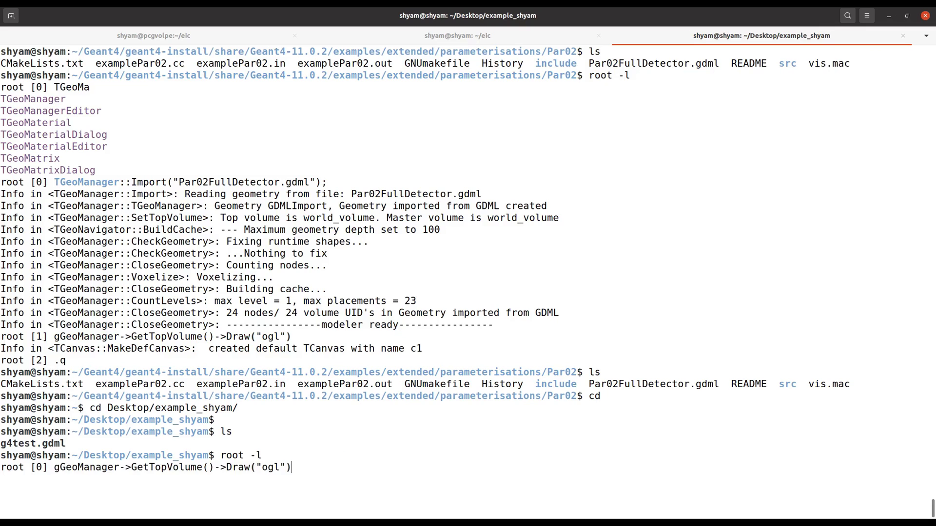
{"action": "key", "text": "Up"}
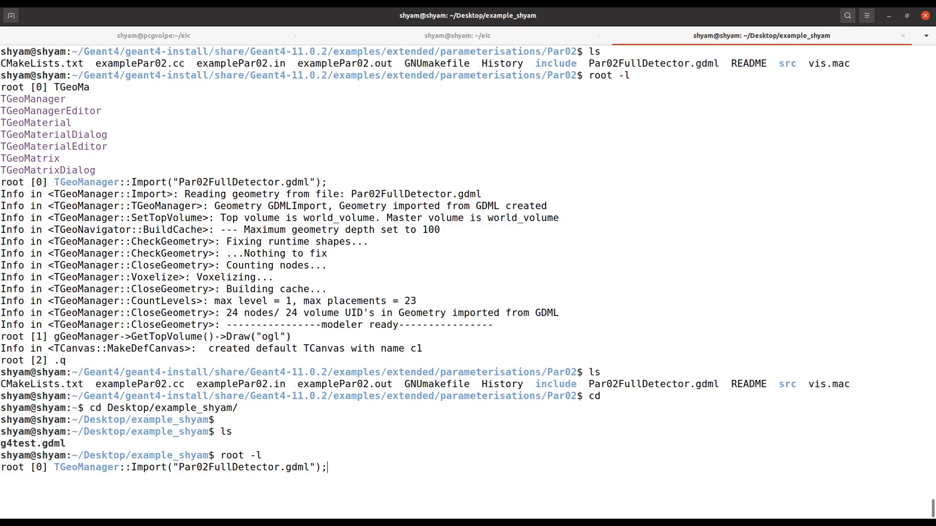
Step: Import g4test.gdml via the recalled TGeoManager::Import line and draw its top volume with "ogl"
{"action": "key", "text": "Left"}
{"action": "key", "text": "Left"}
{"action": "key", "text": "BackSpace"}
{"action": "key", "text": "BackSpace"}
{"action": "key", "text": "BackSpace"}
{"action": "key", "text": "BackSpace"}
{"action": "key", "text": "BackSpace"}
{"action": "key", "text": "BackSpace"}
{"action": "key", "text": "BackSpace"}
{"action": "key", "text": "BackSpace"}
{"action": "key", "text": "BackSpace"}
{"action": "key", "text": "BackSpace"}
{"action": "key", "text": "BackSpace"}
{"action": "key", "text": "BackSpace"}
{"action": "key", "text": "BackSpace"}
{"action": "key", "text": "BackSpace"}
{"action": "key", "text": "BackSpace"}
{"action": "key", "text": "BackSpace"}
{"action": "key", "text": "BackSpace"}
{"action": "key", "text": "BackSpace"}
{"action": "key", "text": "BackSpace"}
{"action": "key", "text": "BackSpace"}
{"action": "key", "text": "BackSpace"}
{"action": "key", "text": "BackSpace"}
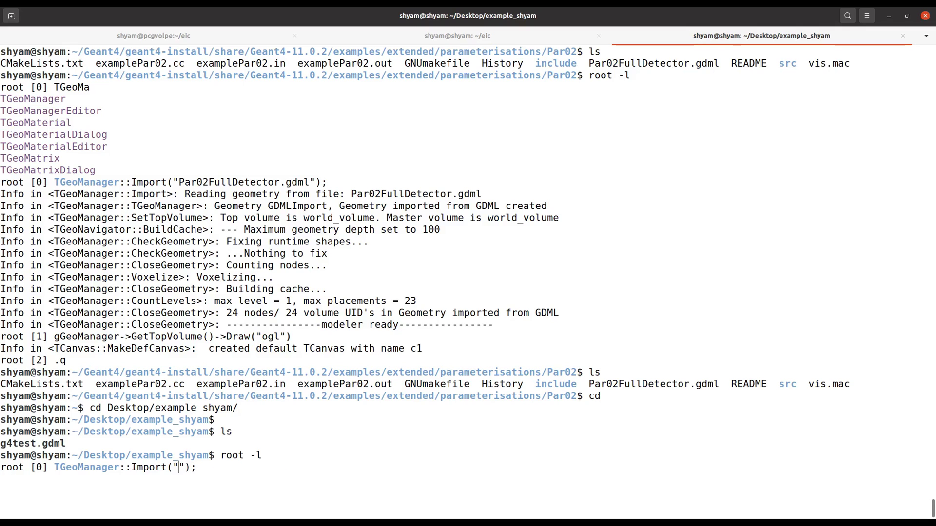
{"action": "type", "text": "g"}
{"action": "key", "text": "Tab"}
{"action": "type", "text": ")"}
{"action": "key", "text": "Return"}
{"action": "key", "text": "Up"}
{"action": "key", "text": "Up"}
{"action": "key", "text": "Up"}
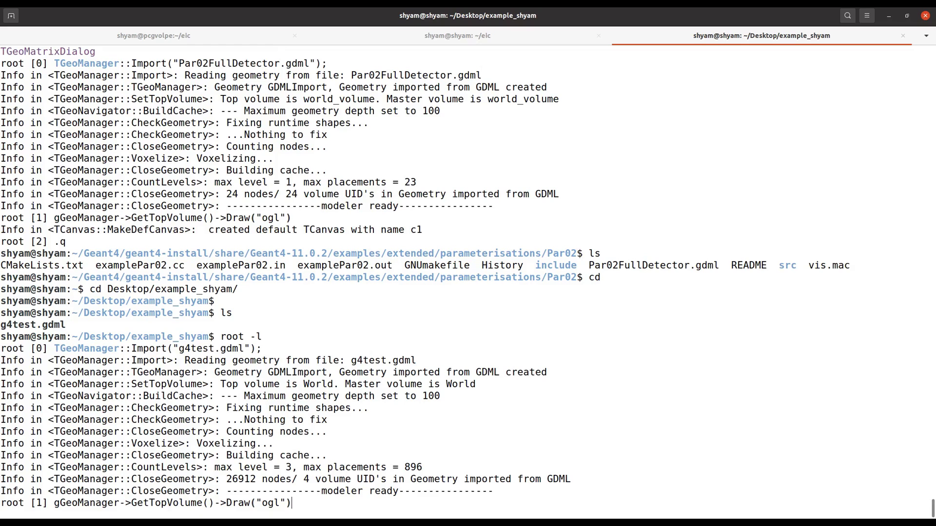
{"action": "key", "text": "Return"}
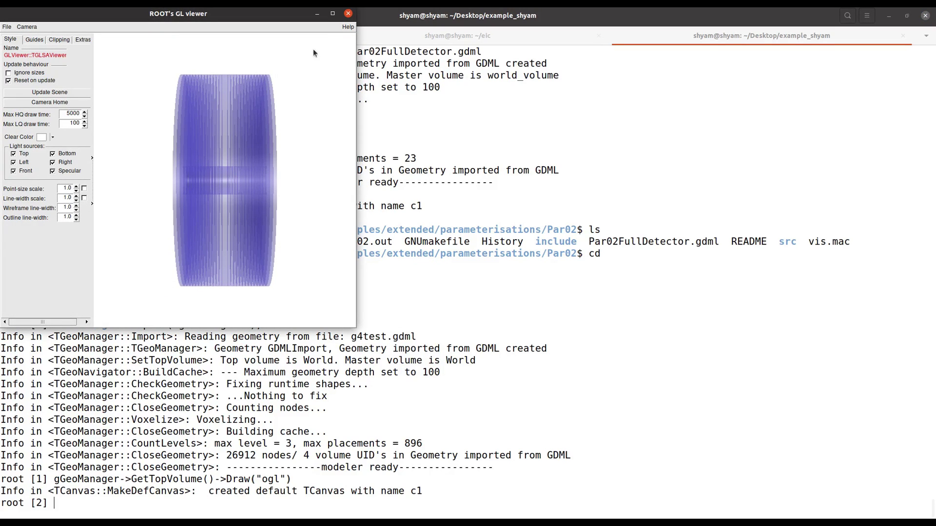
Step: Maximize the viewer, show the g4test cylinder in wireframe on black, and tilt it obliquely
{"action": "left_click", "coordinate": [333, 13]}
{"action": "left_click_drag", "start_coordinate": [320, 136], "coordinate": [545, 284]}
{"action": "scroll", "coordinate": [590, 279], "scroll_direction": "up", "scroll_amount": 5}
{"action": "key", "text": "w"}
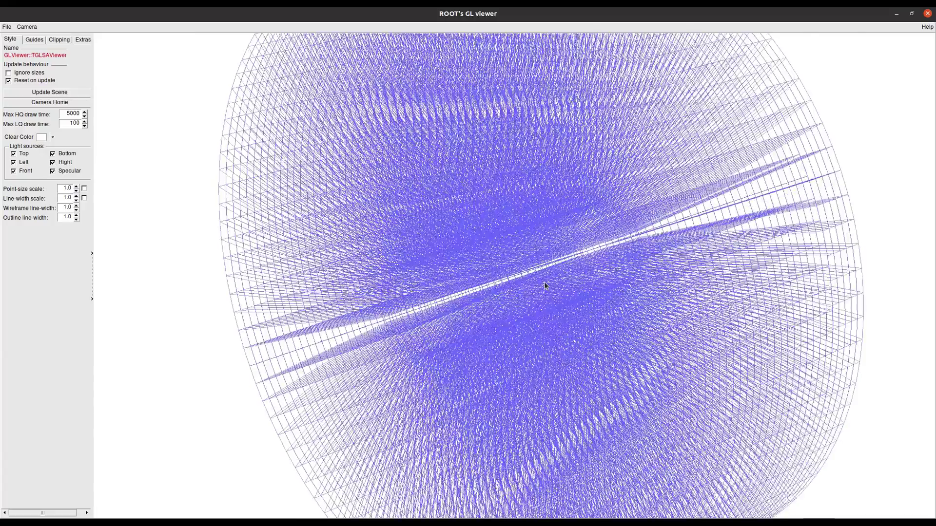
{"action": "key", "text": "e"}
{"action": "key", "text": "r"}
{"action": "key", "text": "w"}
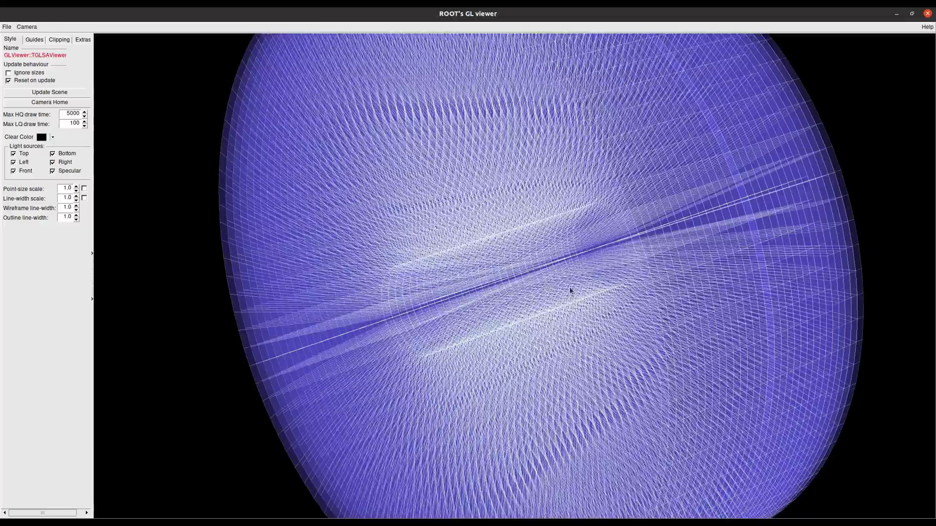
{"action": "scroll", "coordinate": [545, 285], "scroll_direction": "down", "scroll_amount": 5}
{"action": "left_click_drag", "start_coordinate": [516, 289], "coordinate": [683, 246]}
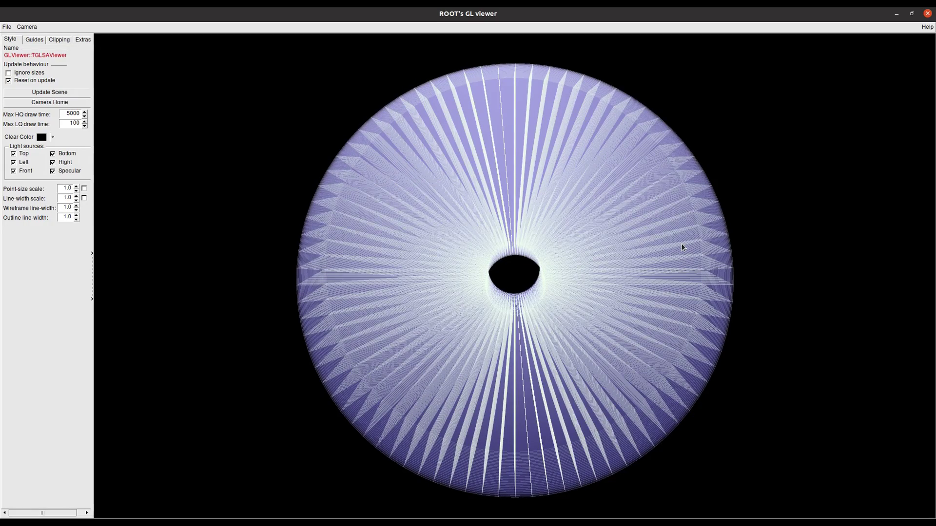
{"action": "left_click_drag", "start_coordinate": [682, 244], "coordinate": [530, 285]}
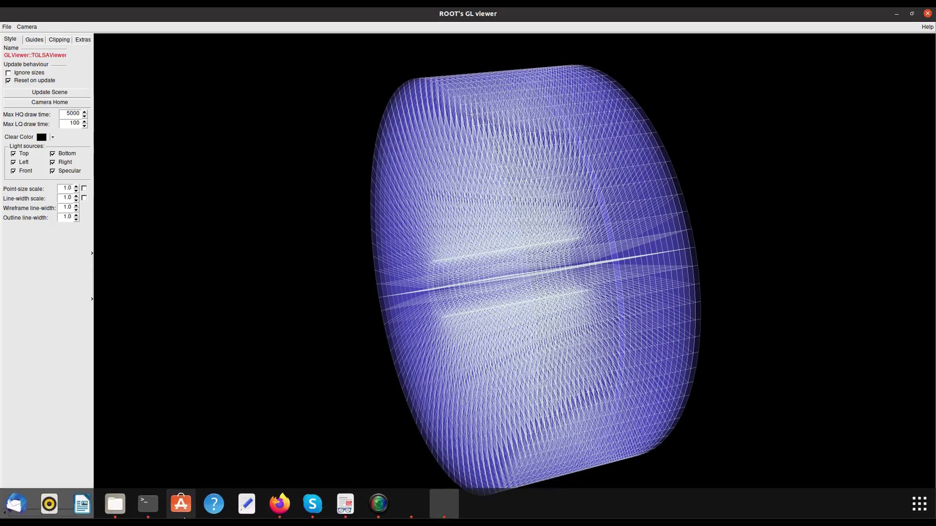
Step: Recall the draw command at the ROOT prompt, then close the GL viewer window
{"action": "left_click", "coordinate": [154, 518]}
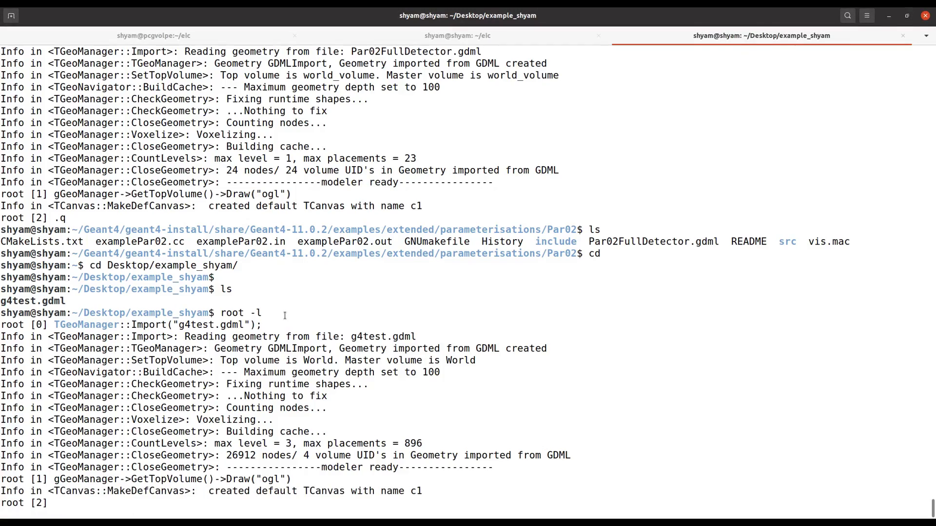
{"action": "key", "text": "Up"}
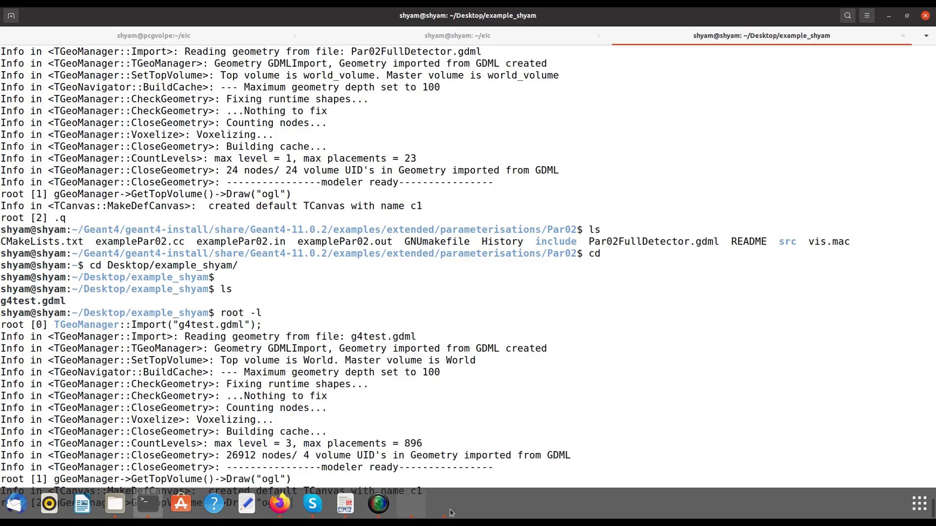
{"action": "left_click", "coordinate": [444, 509]}
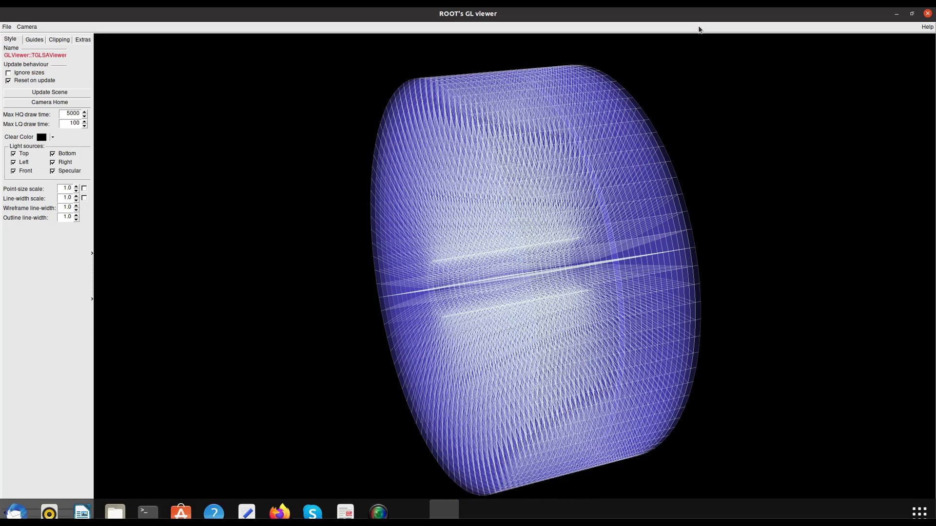
{"action": "left_click", "coordinate": [928, 15]}
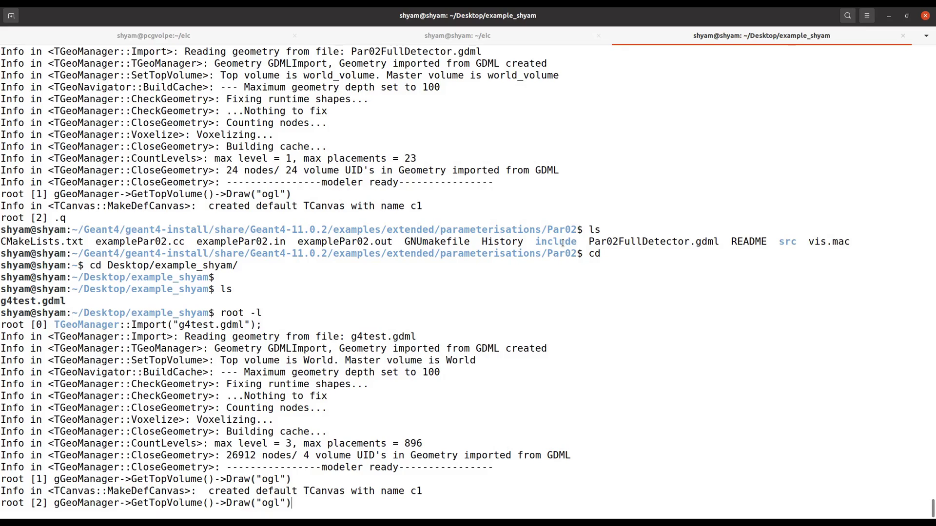
Step: Edit the recalled command into gGeoManager->SetVisLevel(5) and run it
{"action": "key", "text": "BackSpace"}
{"action": "key", "text": "BackSpace"}
{"action": "key", "text": "BackSpace"}
{"action": "key", "text": "BackSpace"}
{"action": "key", "text": "BackSpace"}
{"action": "key", "text": "BackSpace"}
{"action": "key", "text": "BackSpace"}
{"action": "key", "text": "BackSpace"}
{"action": "key", "text": "BackSpace"}
{"action": "key", "text": "BackSpace"}
{"action": "key", "text": "BackSpace"}
{"action": "key", "text": "BackSpace"}
{"action": "key", "text": "BackSpace"}
{"action": "key", "text": "BackSpace"}
{"action": "key", "text": "BackSpace"}
{"action": "key", "text": "BackSpace"}
{"action": "key", "text": "BackSpace"}
{"action": "key", "text": "BackSpace"}
{"action": "key", "text": "BackSpace"}
{"action": "key", "text": "BackSpace"}
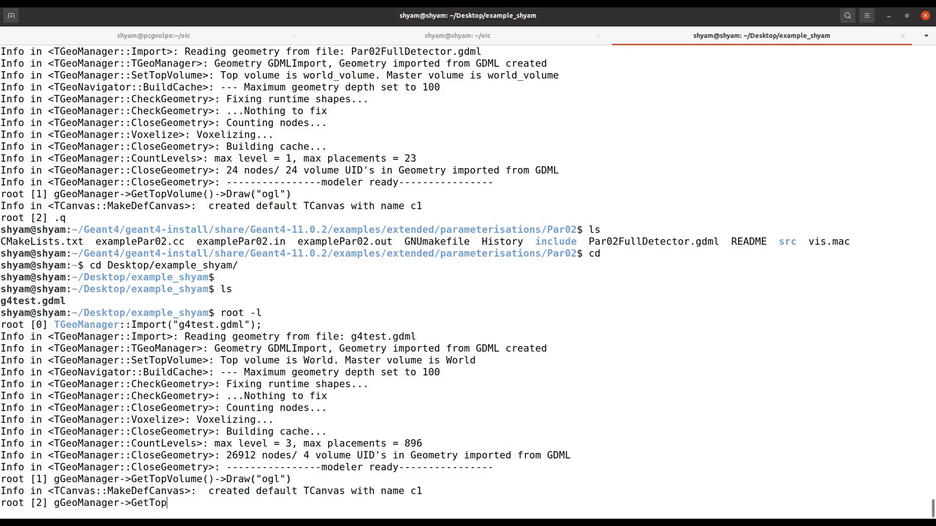
{"action": "key", "text": "BackSpace"}
{"action": "key", "text": "BackSpace"}
{"action": "key", "text": "BackSpace"}
{"action": "type", "text": "Vis"}
{"action": "key", "text": "Tab"}
{"action": "key", "text": "BackSpace"}
{"action": "key", "text": "BackSpace"}
{"action": "key", "text": "BackSpace"}
{"action": "key", "text": "BackSpace"}
{"action": "key", "text": "BackSpace"}
{"action": "key", "text": "BackSpace"}
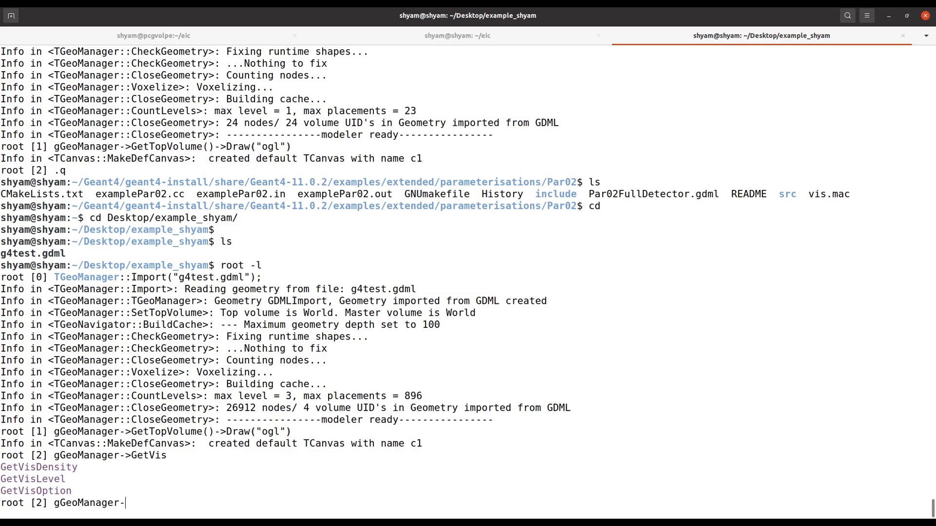
{"action": "type", "text": "Se"}
{"action": "key", "text": "Tab"}
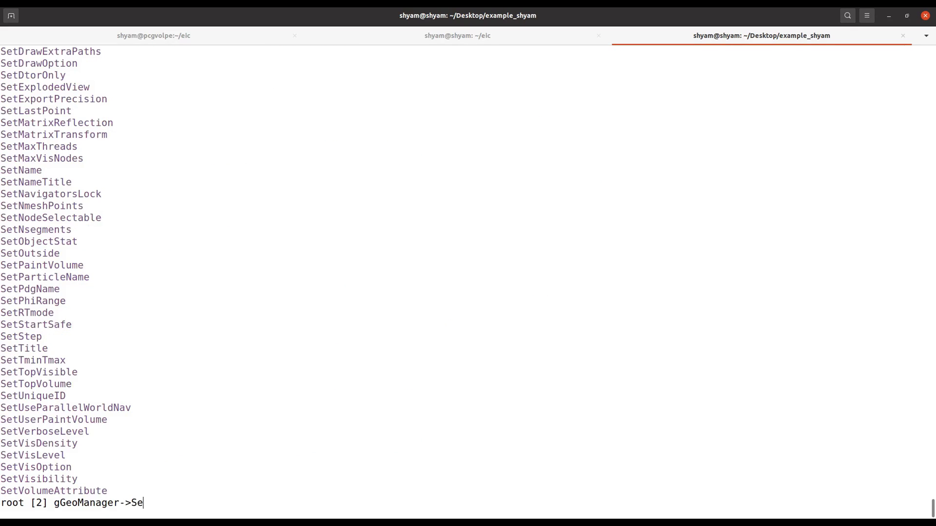
{"action": "type", "text": "VisLevel(5);"}
{"action": "key", "text": "Return"}
Step: Rerun gGeoManager->GetTopVolume()->Draw("ogl") to redraw the g4test detector
{"action": "key", "text": "Up"}
{"action": "key", "text": "Up"}
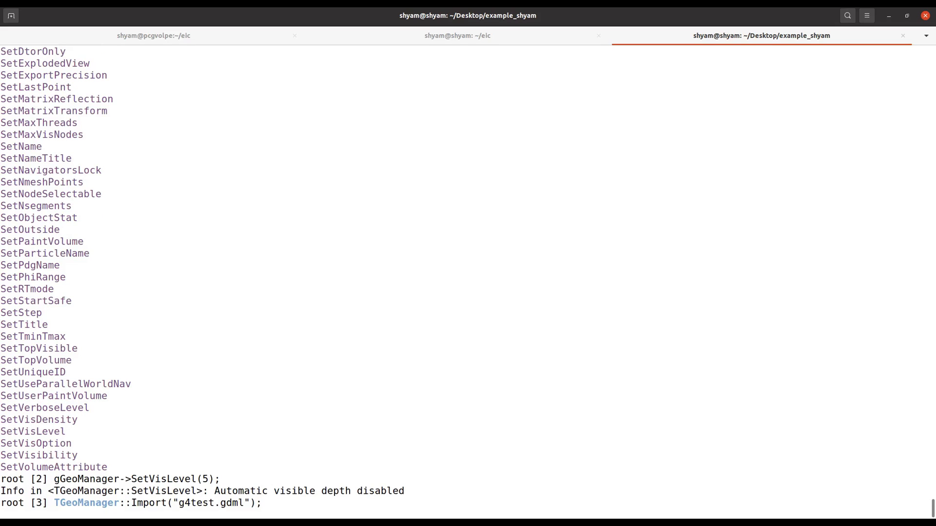
{"action": "key", "text": "Up"}
{"action": "key", "text": "Return"}
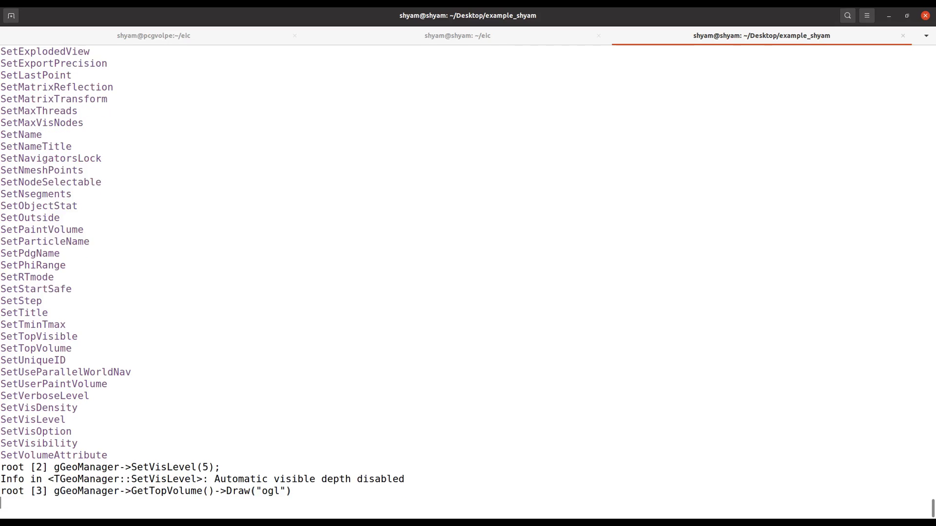
Step: Maximize the viewer and render the orange cylinder outlined on a black background
{"action": "left_click_drag", "start_coordinate": [275, 157], "coordinate": [311, 177]}
{"action": "left_click", "coordinate": [332, 14]}
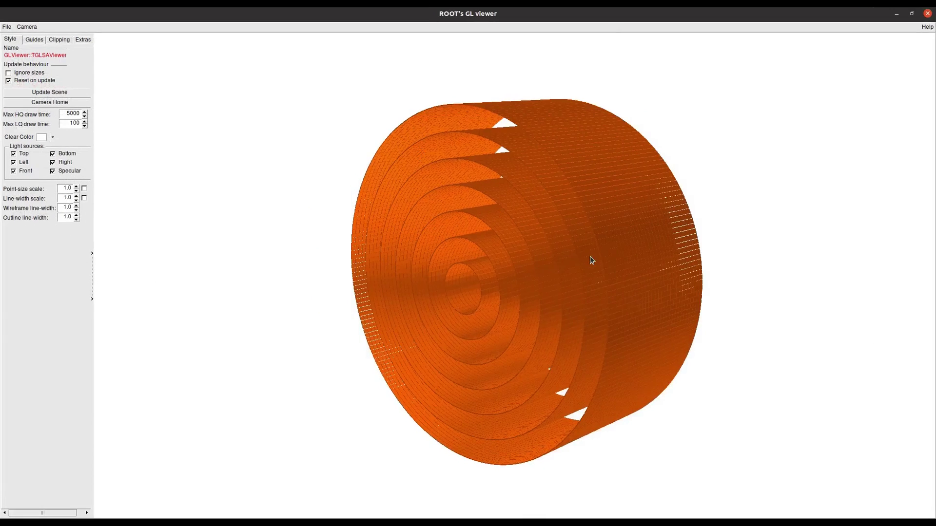
{"action": "scroll", "coordinate": [592, 258], "scroll_direction": "up", "scroll_amount": 4}
{"action": "mouse_move", "coordinate": [601, 244]}
{"action": "left_mouse_down"}
{"action": "mouse_move", "coordinate": [627, 248]}
{"action": "mouse_move", "coordinate": [615, 250]}
{"action": "left_mouse_up"}
{"action": "scroll", "coordinate": [613, 246], "scroll_direction": "down", "scroll_amount": 2}
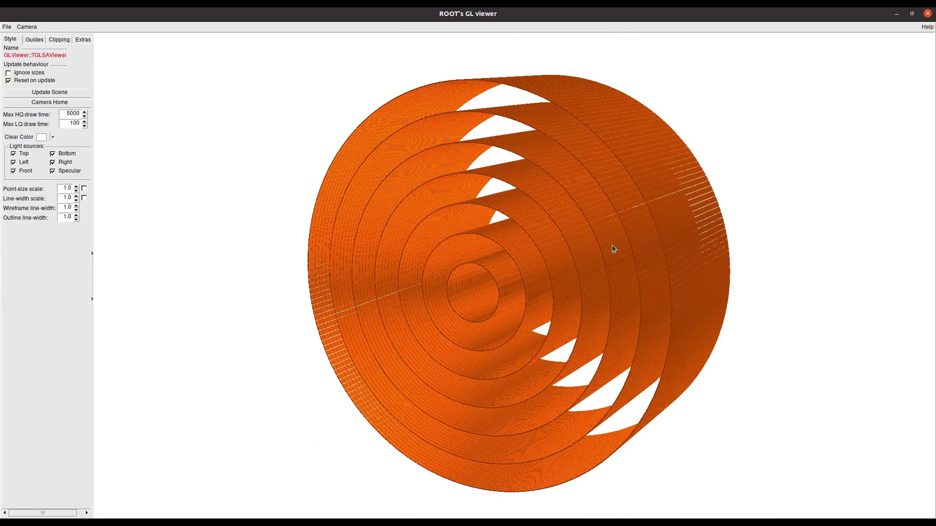
{"action": "key", "text": "e"}
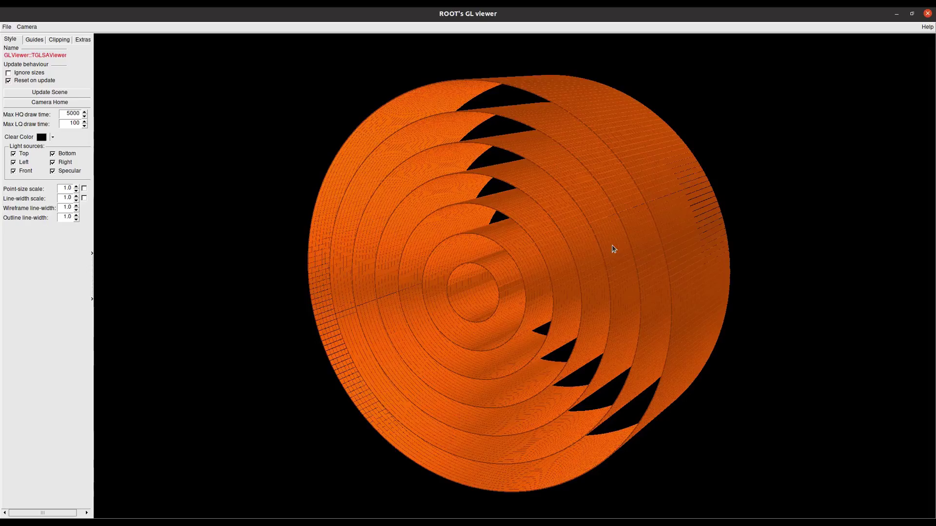
{"action": "key", "text": "t"}
Step: Rotate and zoom the orange cylinder to display its nested concentric layers
{"action": "left_click_drag", "start_coordinate": [638, 248], "coordinate": [569, 286]}
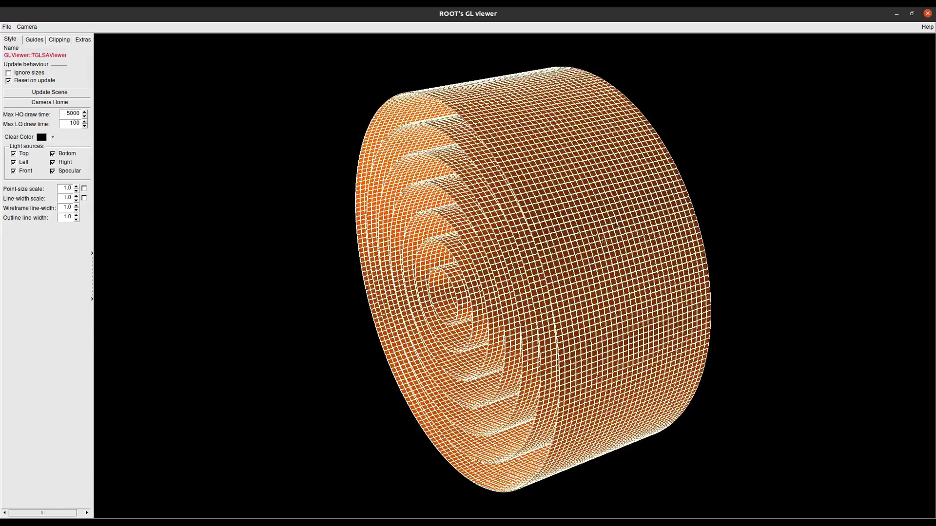
{"action": "left_click_drag", "start_coordinate": [601, 260], "coordinate": [581, 286]}
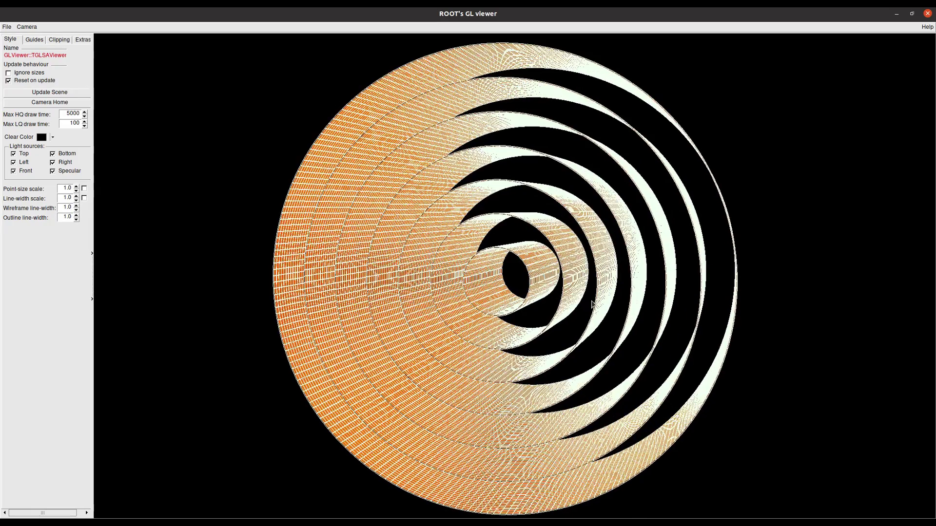
{"action": "scroll", "coordinate": [587, 304], "scroll_direction": "down", "scroll_amount": 3}
{"action": "mouse_move", "coordinate": [588, 304]}
{"action": "left_mouse_down"}
{"action": "mouse_move", "coordinate": [545, 317]}
{"action": "mouse_move", "coordinate": [604, 307]}
{"action": "mouse_move", "coordinate": [589, 310]}
{"action": "left_mouse_up"}
{"action": "scroll", "coordinate": [599, 307], "scroll_direction": "up", "scroll_amount": 5}
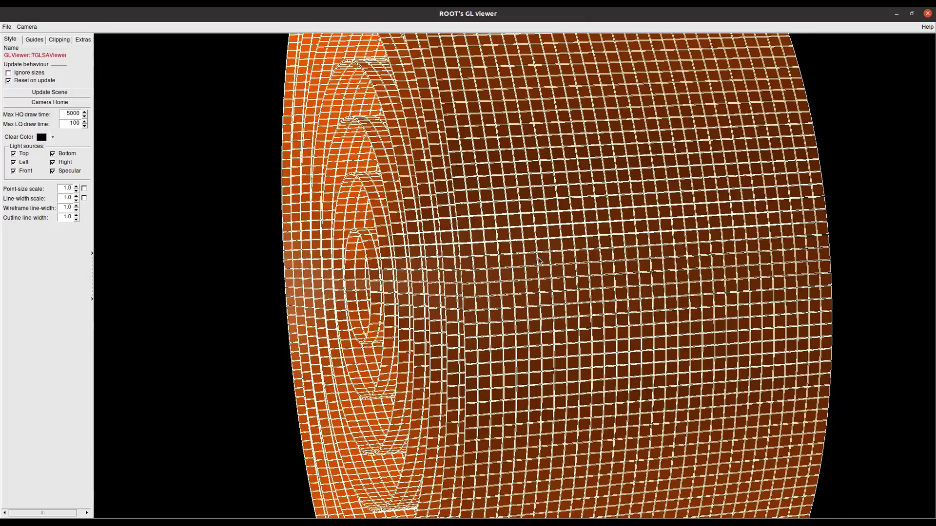
{"action": "left_click_drag", "start_coordinate": [762, 253], "coordinate": [631, 296]}
{"action": "scroll", "coordinate": [632, 296], "scroll_direction": "down", "scroll_amount": 2}
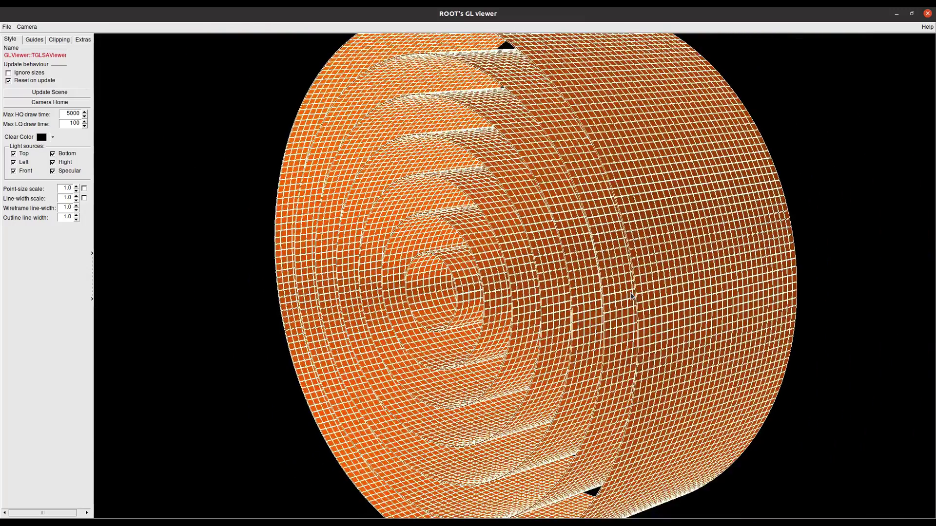
{"action": "scroll", "coordinate": [631, 296], "scroll_direction": "down", "scroll_amount": 2}
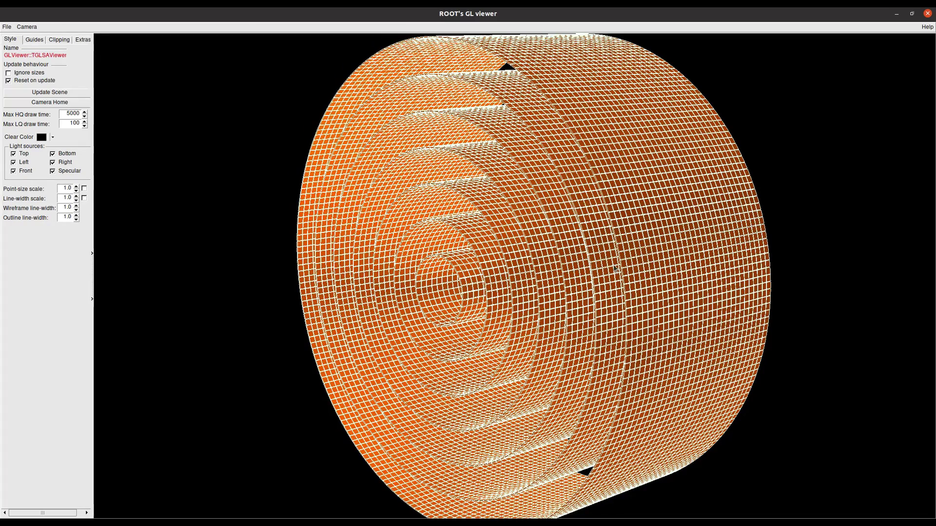
{"action": "scroll", "coordinate": [615, 268], "scroll_direction": "down", "scroll_amount": 2}
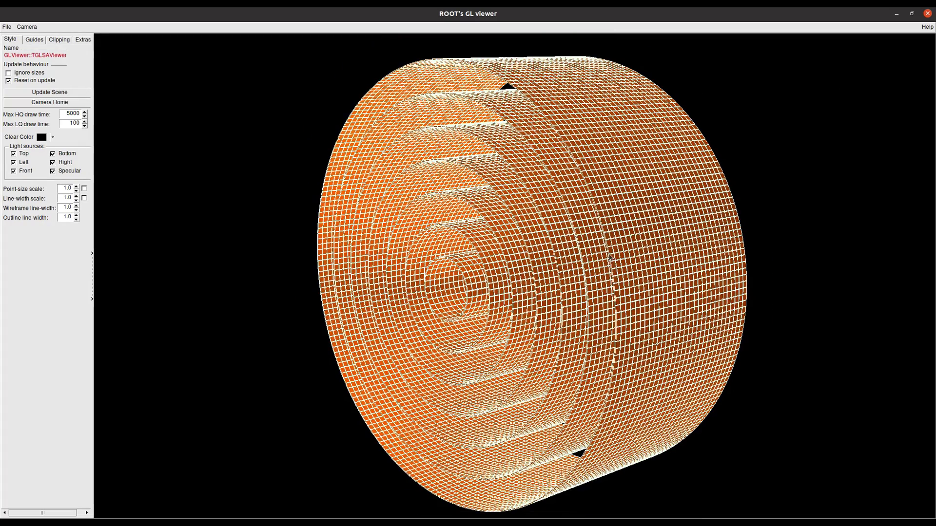
{"action": "left_click_drag", "start_coordinate": [609, 255], "coordinate": [583, 283]}
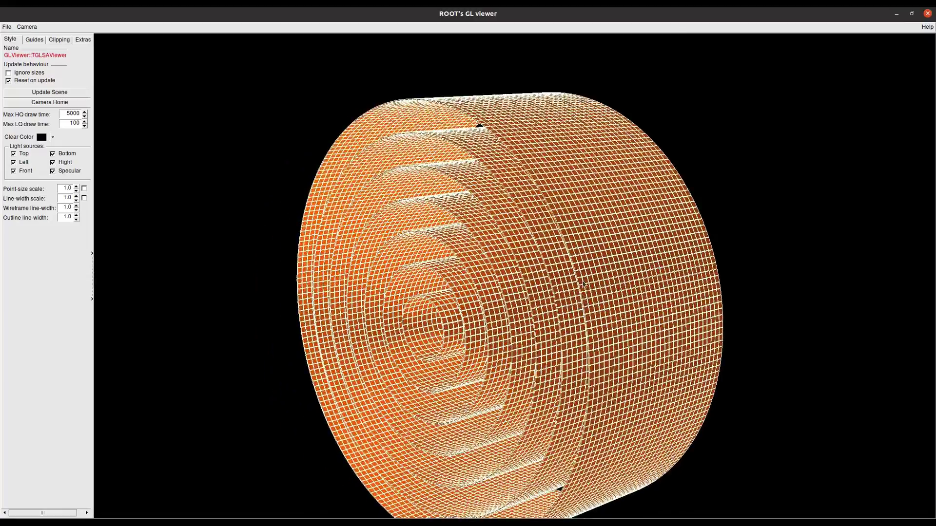